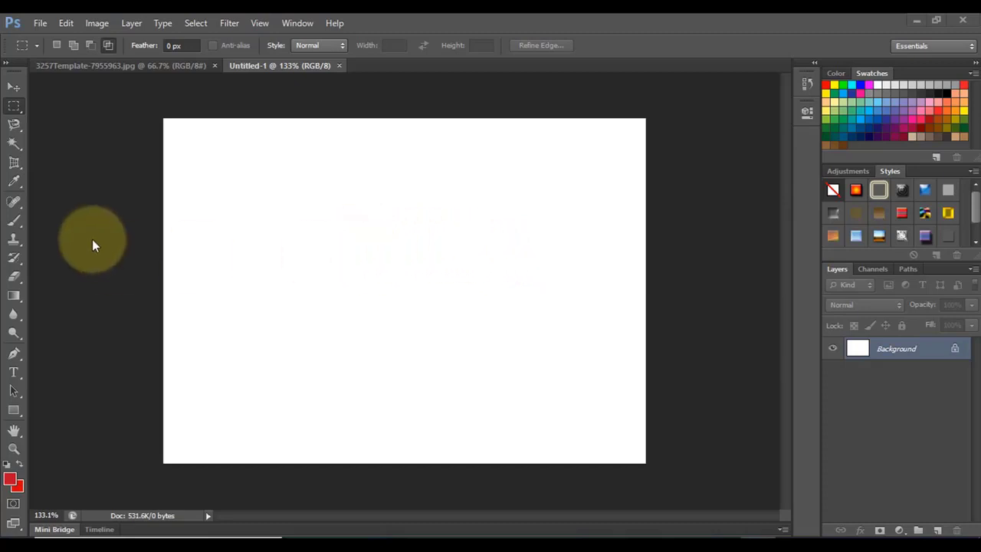
Step: Sample the orange of the light bulb circle in 3257Template-7955963.jpg as the foreground color with the Eyedropper Tool
left_click(14, 181)
left_click_drag(18, 184, 18, 180)
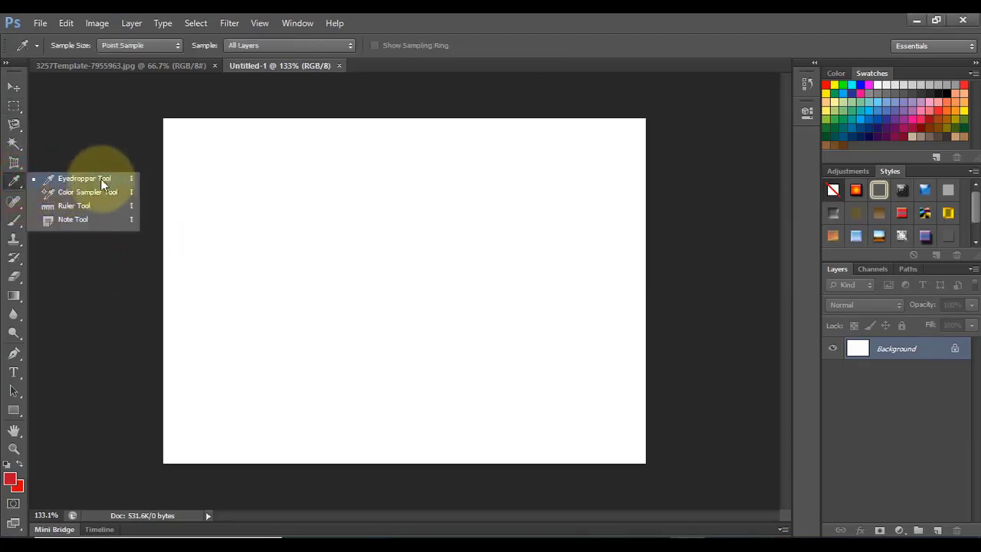
left_click(100, 178)
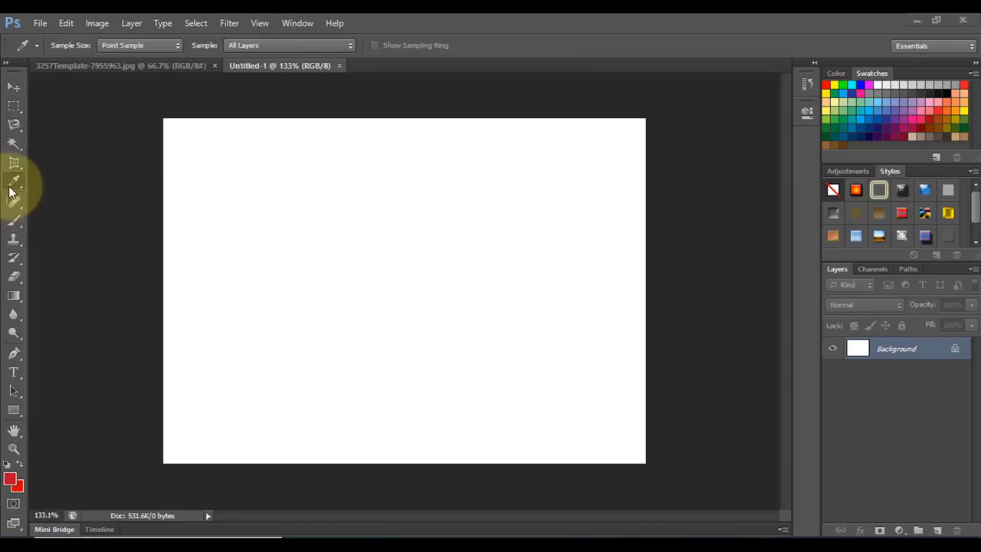
left_click(10, 184)
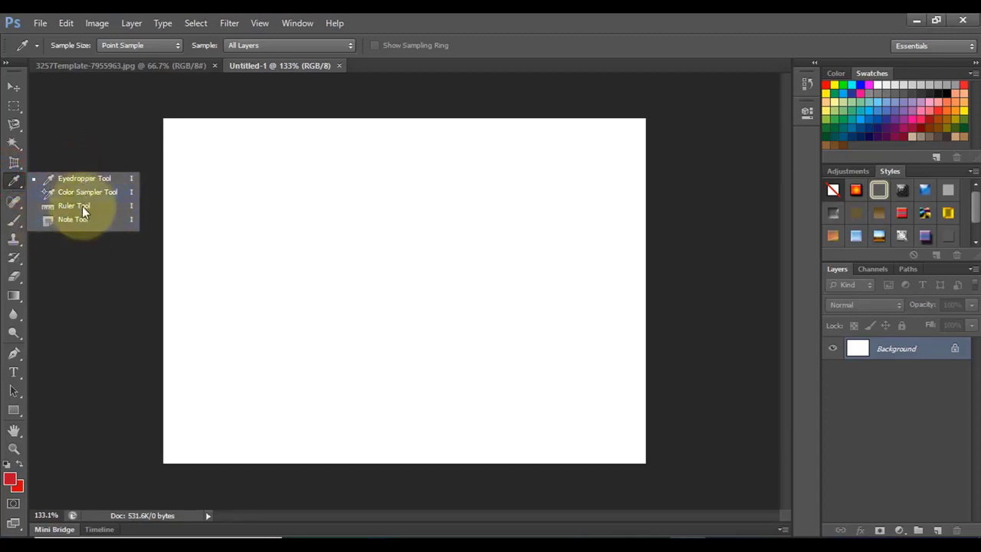
left_click(66, 179)
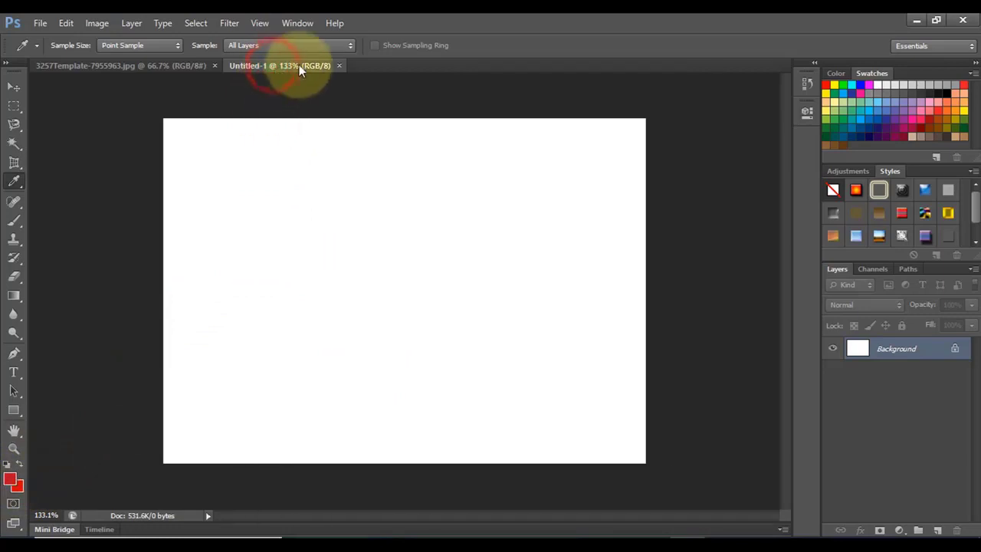
left_click(153, 65)
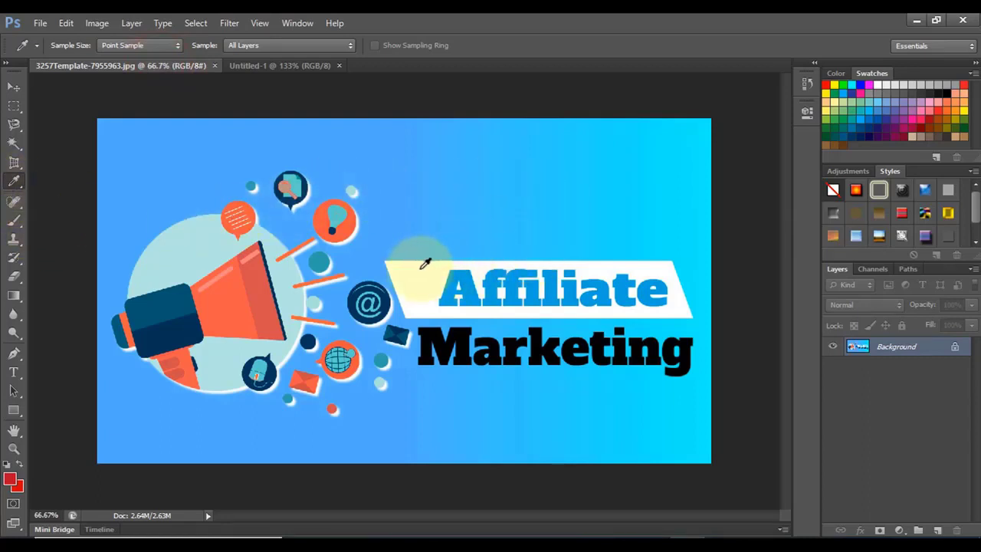
scroll(425, 263, "up", 2)
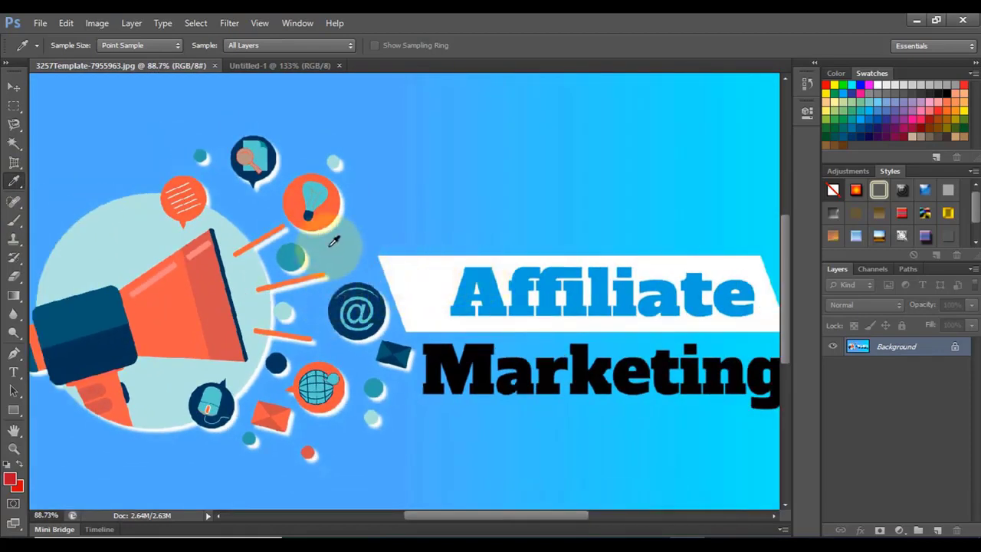
left_click(295, 203)
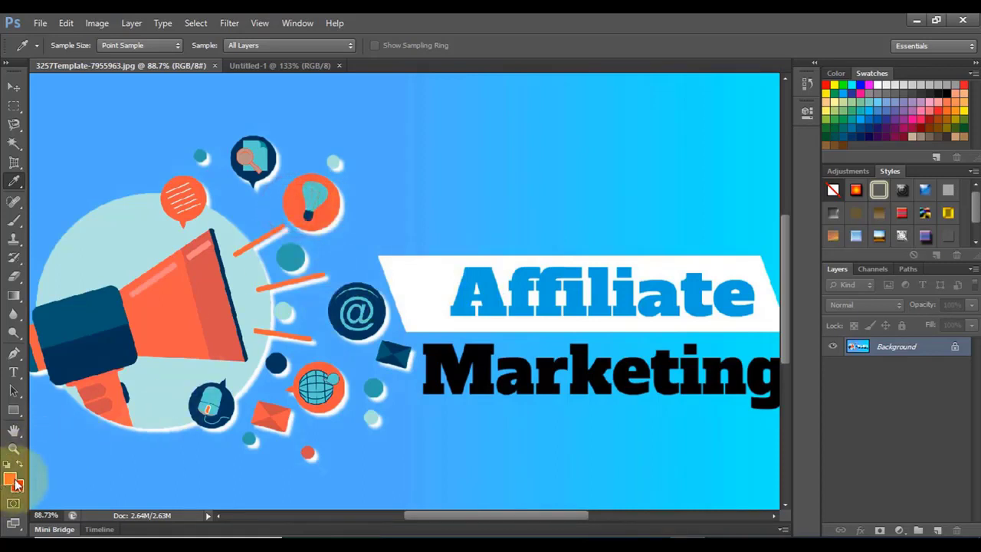
Step: Draw a rectangle shape about 332 × 115 px in the upper middle of the blank Untitled-1 document using the sampled orange
left_click(277, 65)
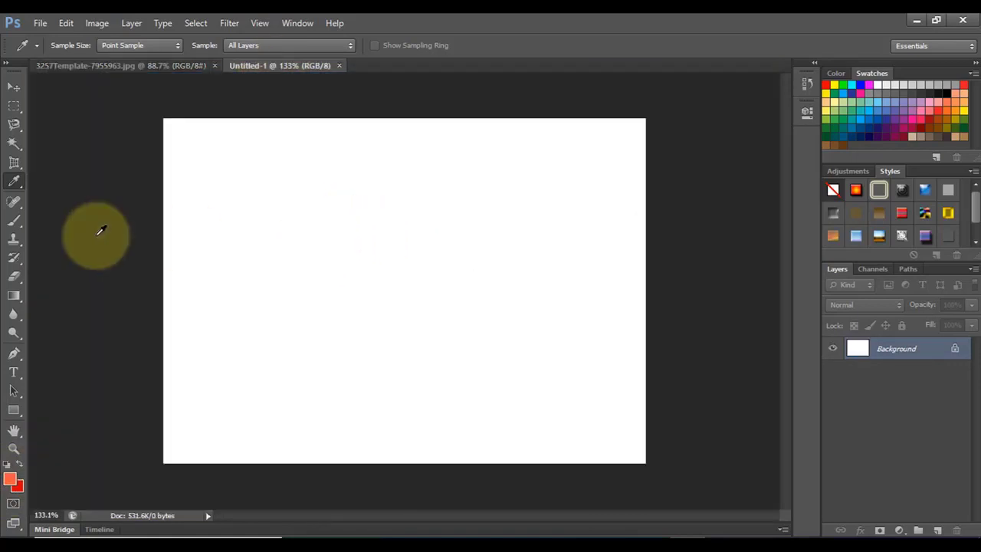
left_click(14, 409)
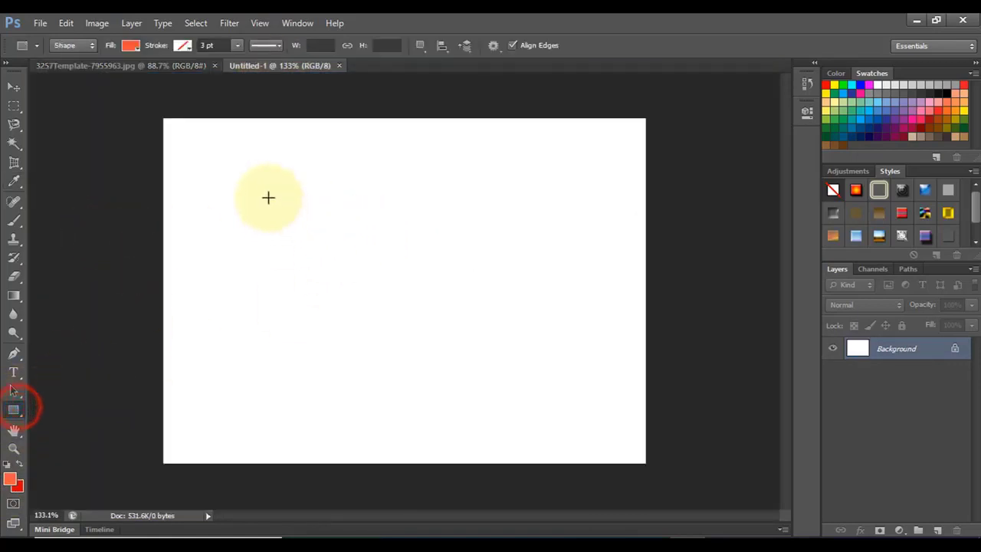
mouse_move(260, 193)
left_mouse_down()
mouse_move(328, 226)
mouse_move(578, 302)
left_mouse_up()
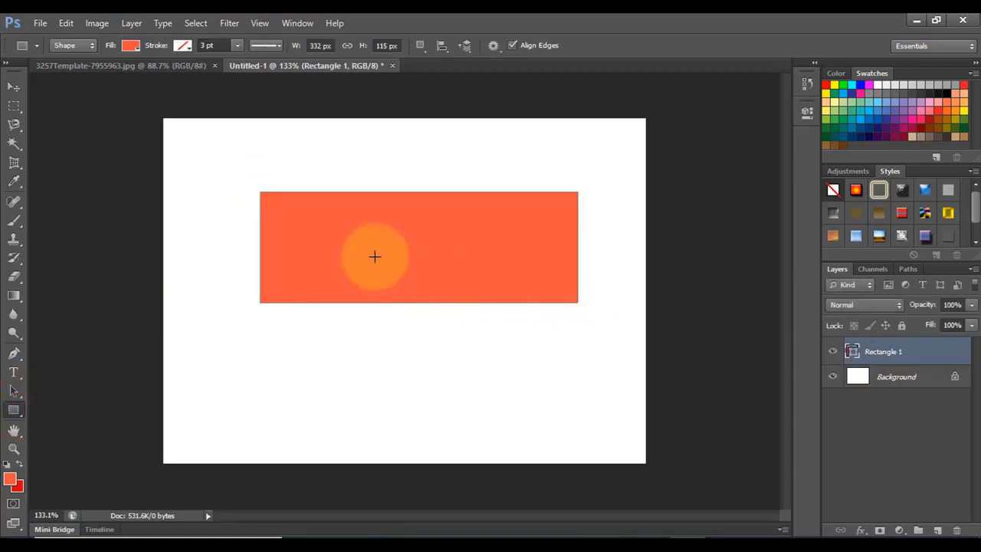
Step: Save the orange foreground color as a new swatch named Color 1
key("i")
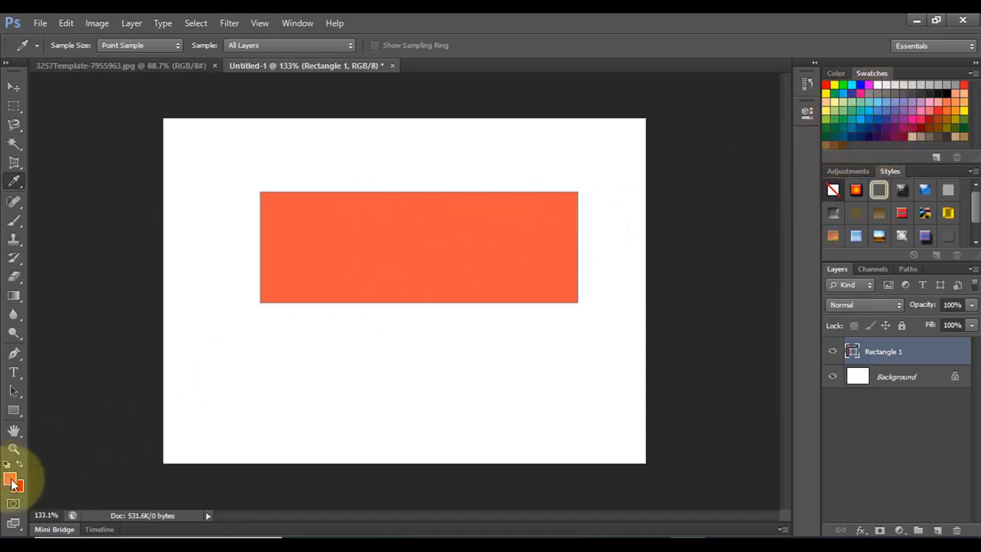
left_click(936, 158)
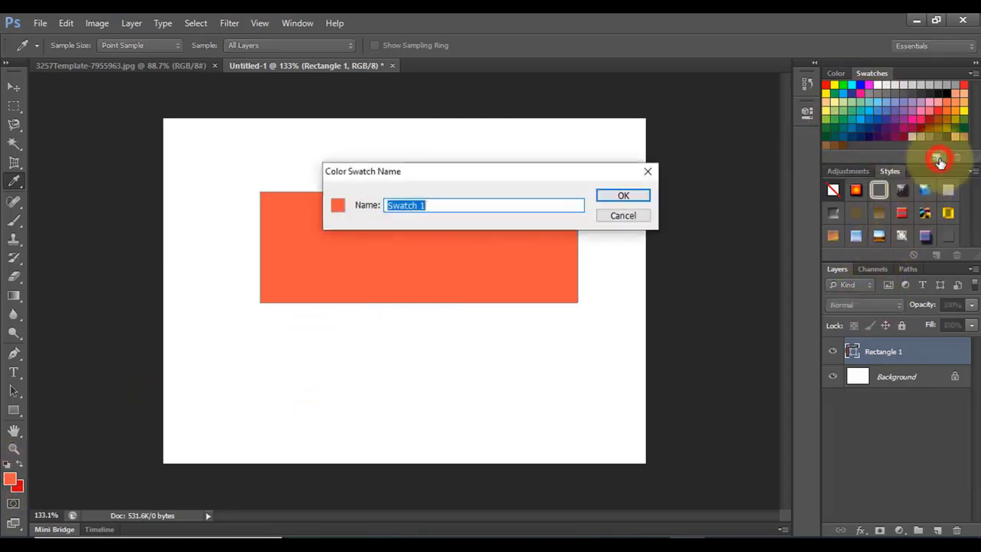
left_click_drag(481, 171, 466, 177)
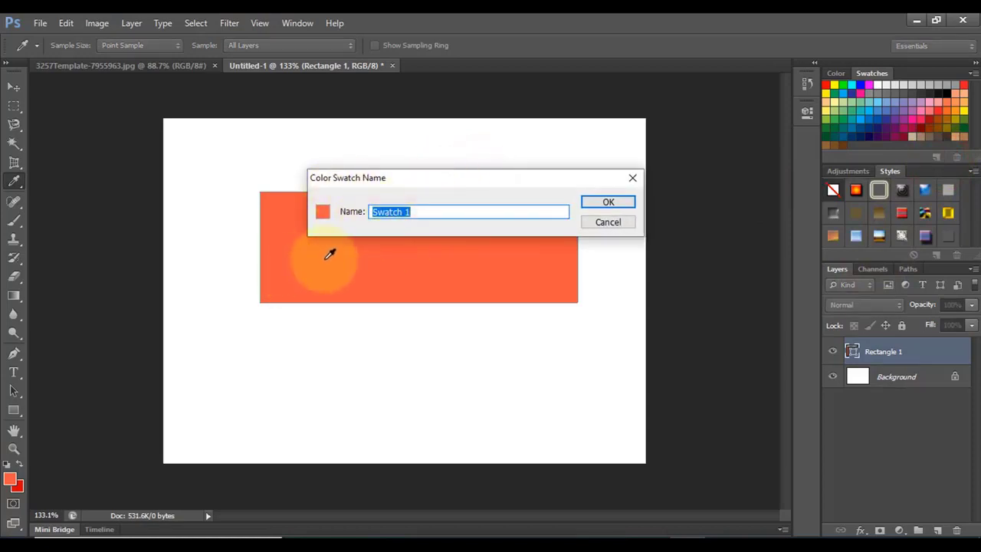
left_click_drag(437, 179, 429, 197)
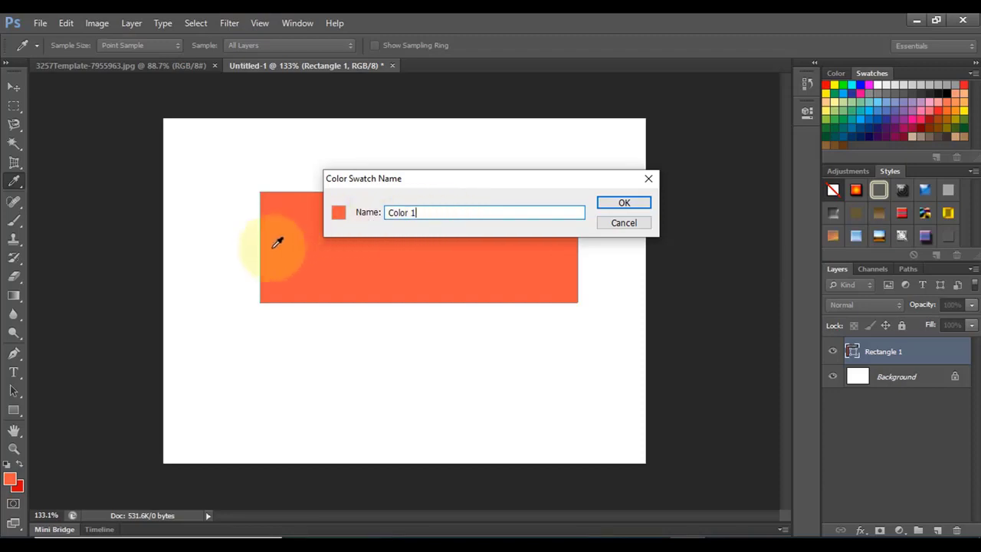
left_click(623, 203)
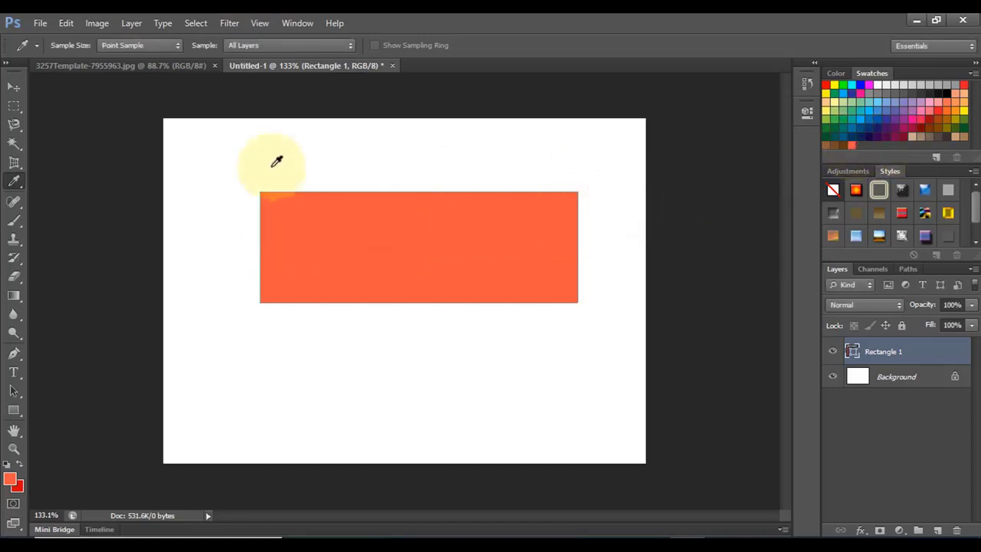
Step: Create a new blank document with the preset settings
left_click(39, 23)
left_click(48, 40)
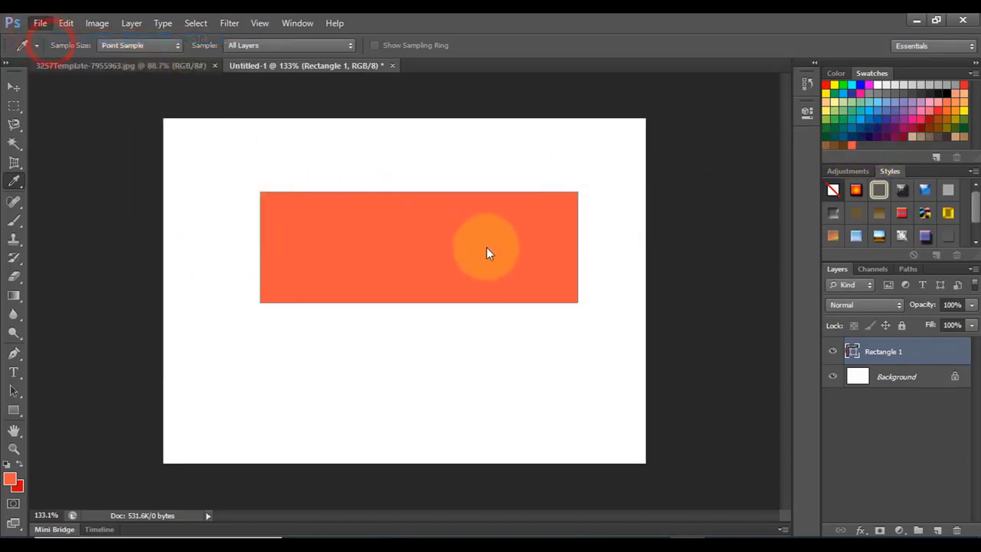
left_click(578, 135)
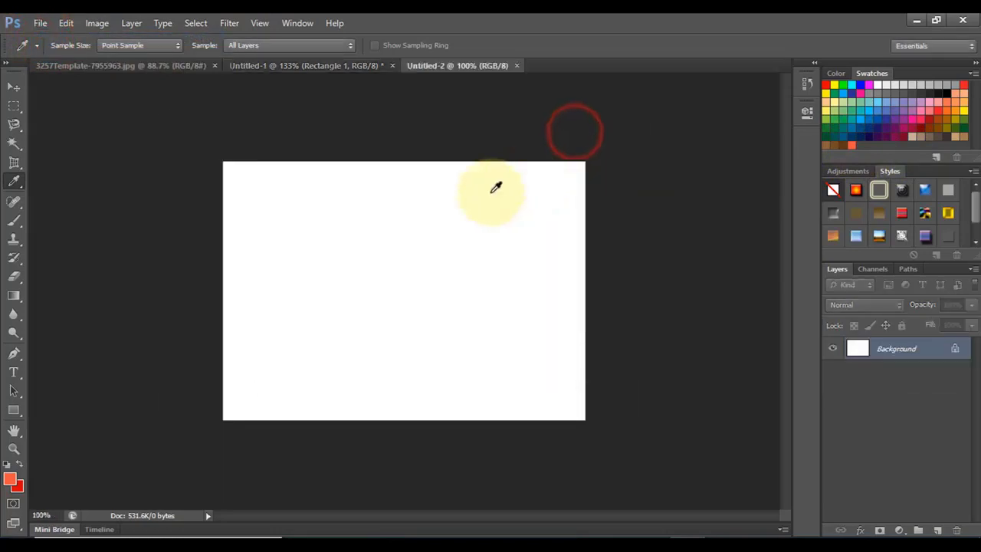
Step: Marquee-select a wide rectangular area in the upper middle of the canvas and pick the saved orange swatch as foreground color
scroll(471, 242, "up", 1)
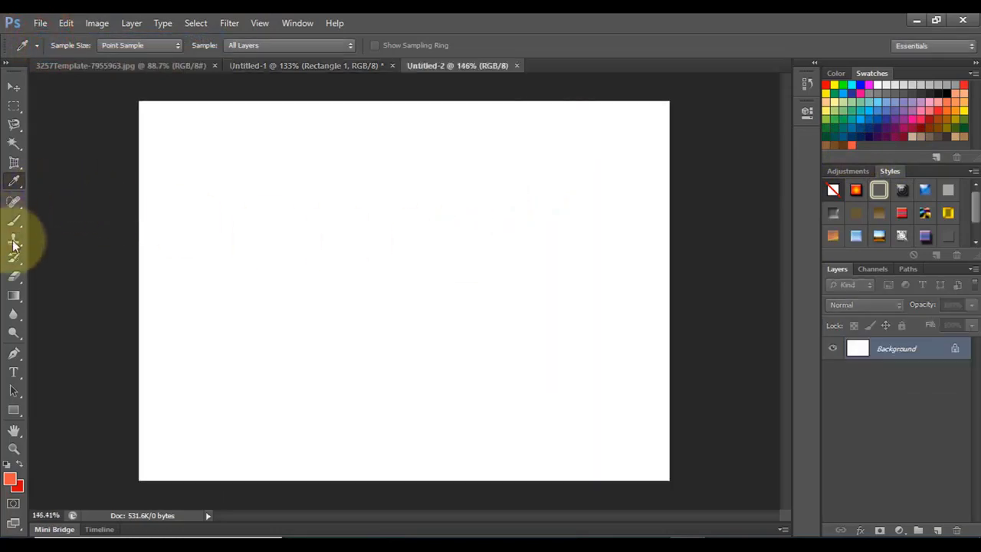
left_click(14, 105)
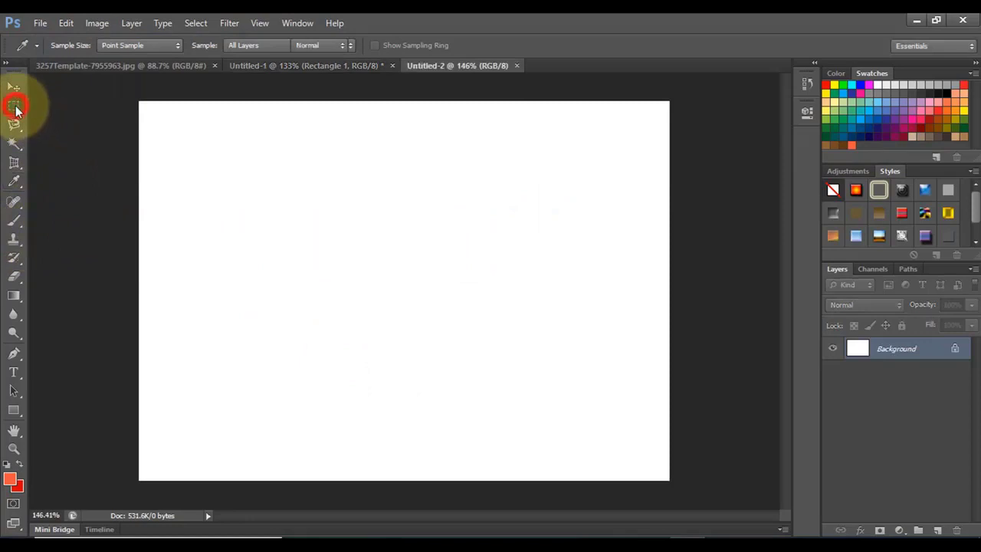
left_click_drag(262, 171, 580, 309)
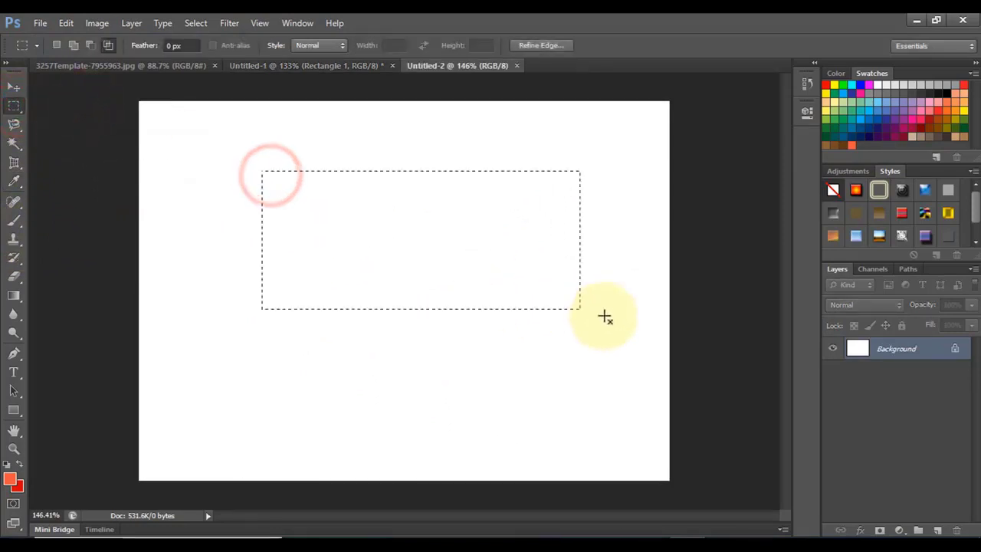
left_click(850, 146)
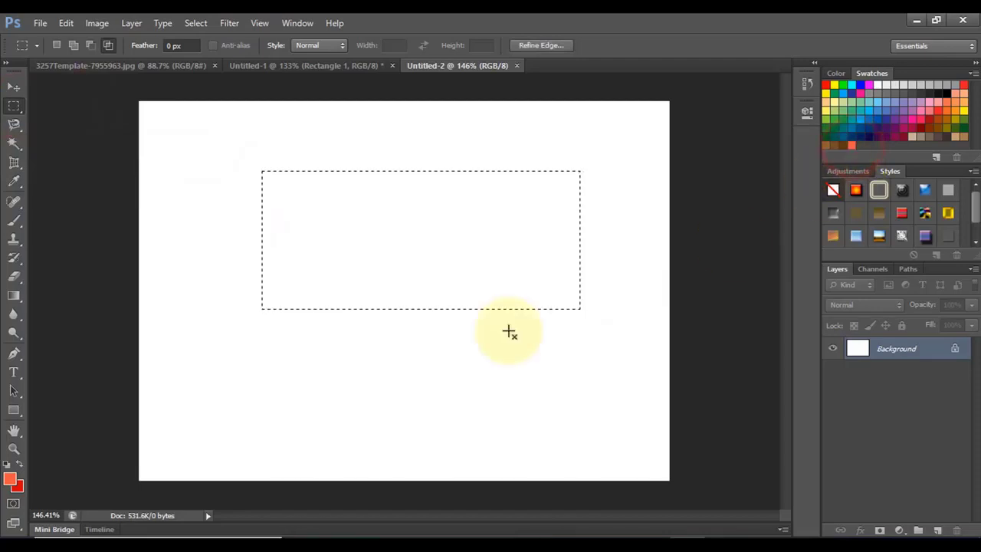
Step: Change the foreground color to a dark brown in the Color Picker and return to the Rectangular Marquee Tool
left_click(12, 480)
left_click(568, 263)
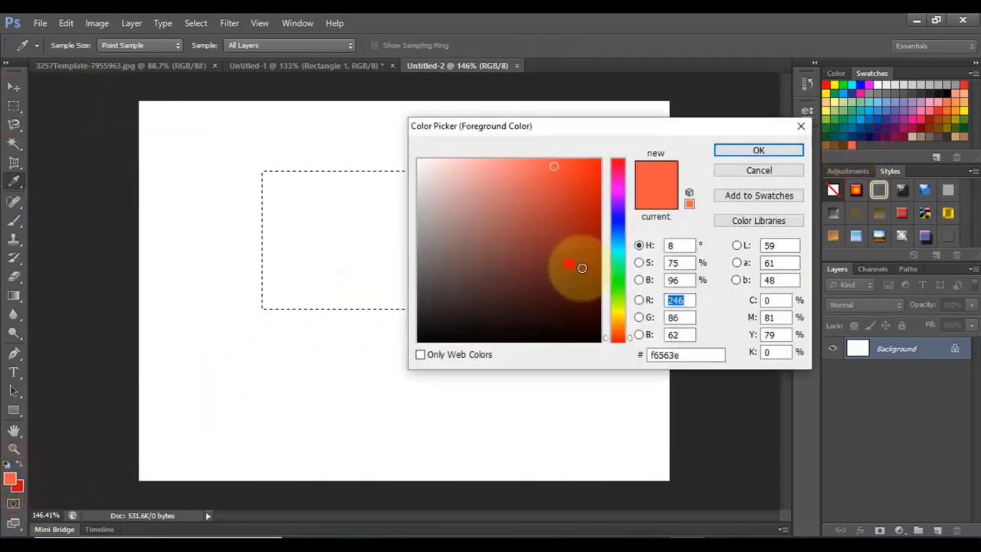
left_click(758, 150)
key("m")
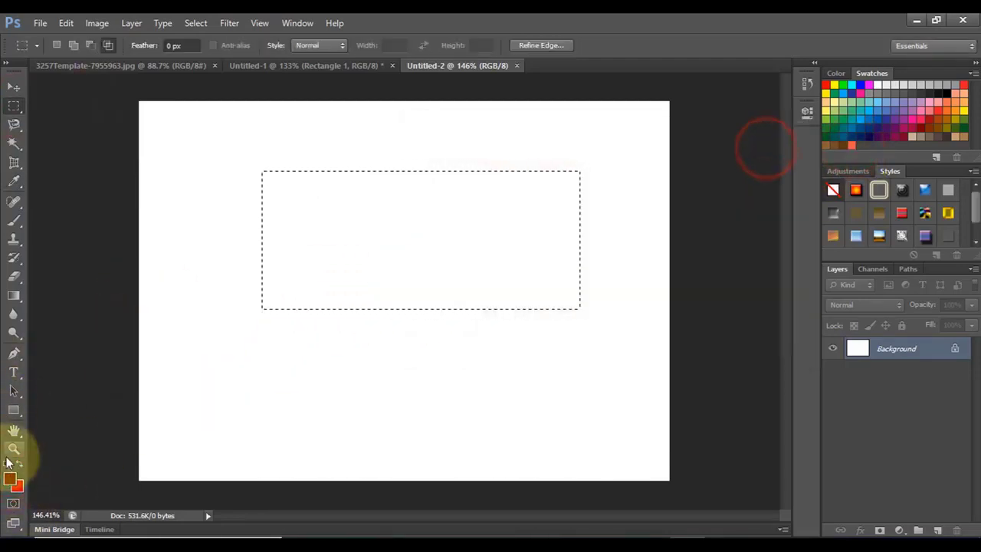
Step: Set the foreground back to the saved orange swatch, fill the rectangular selection with it, and deselect
left_click(850, 146)
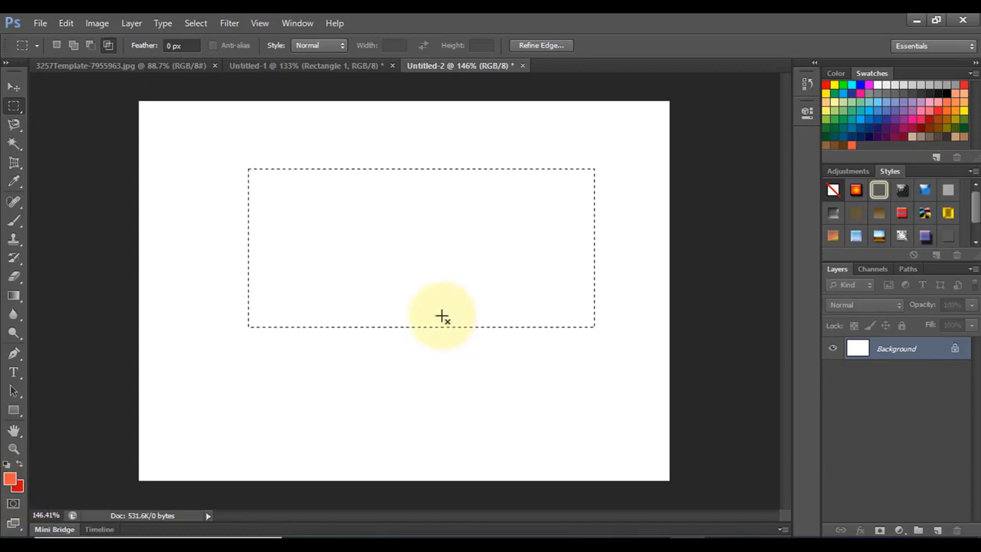
key("alt+BackSpace")
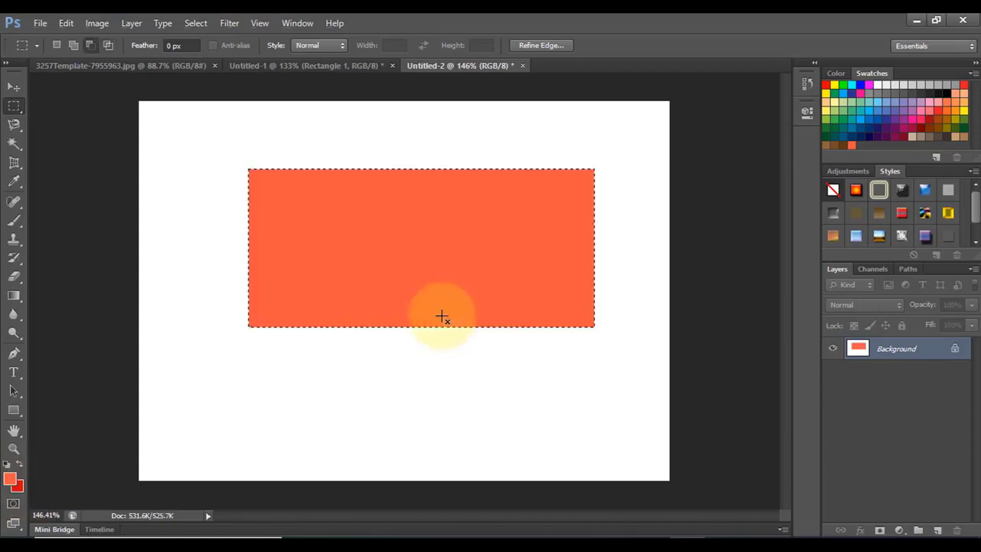
left_click(397, 143)
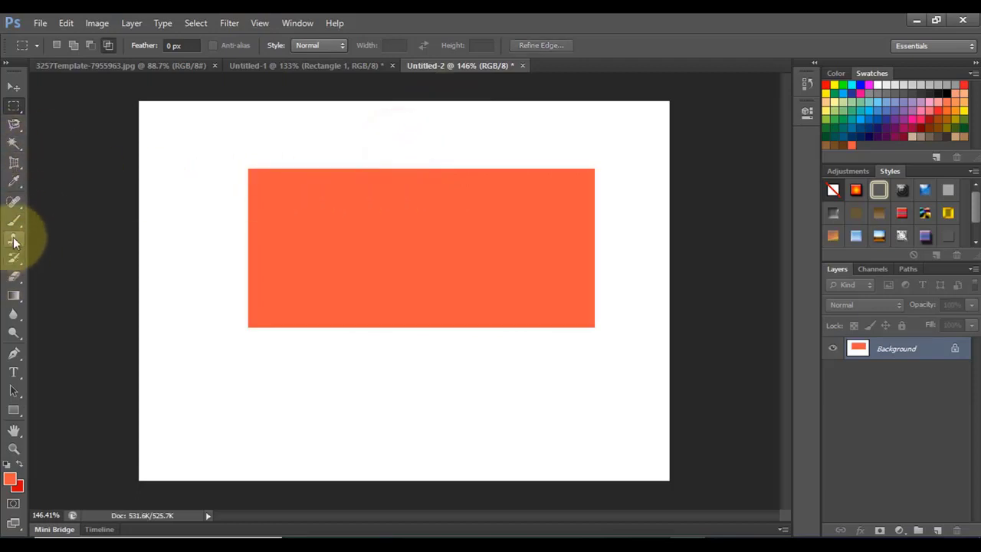